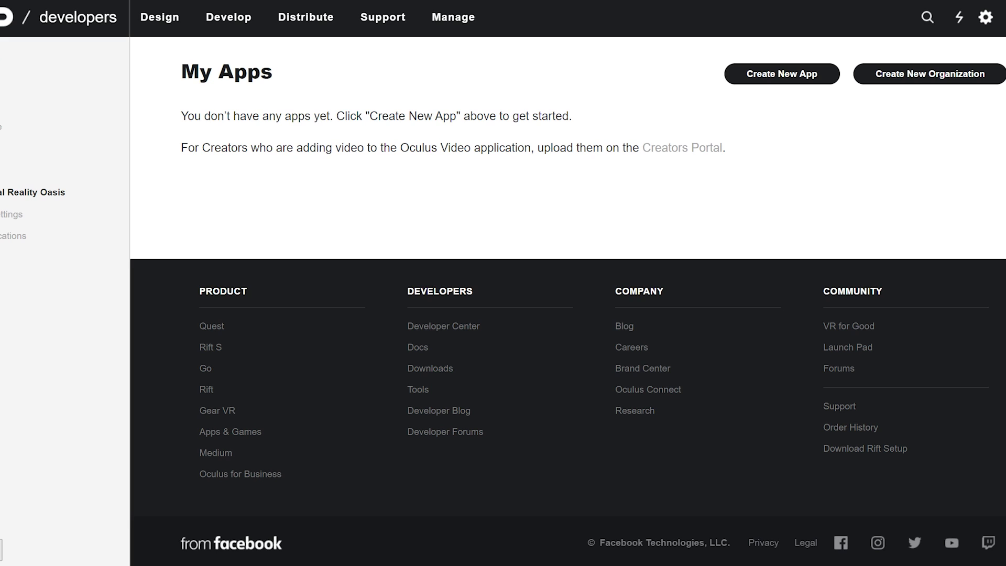
# Step: Create a new developer organization named 'I LOVE'
pyautogui.click(914, 74)
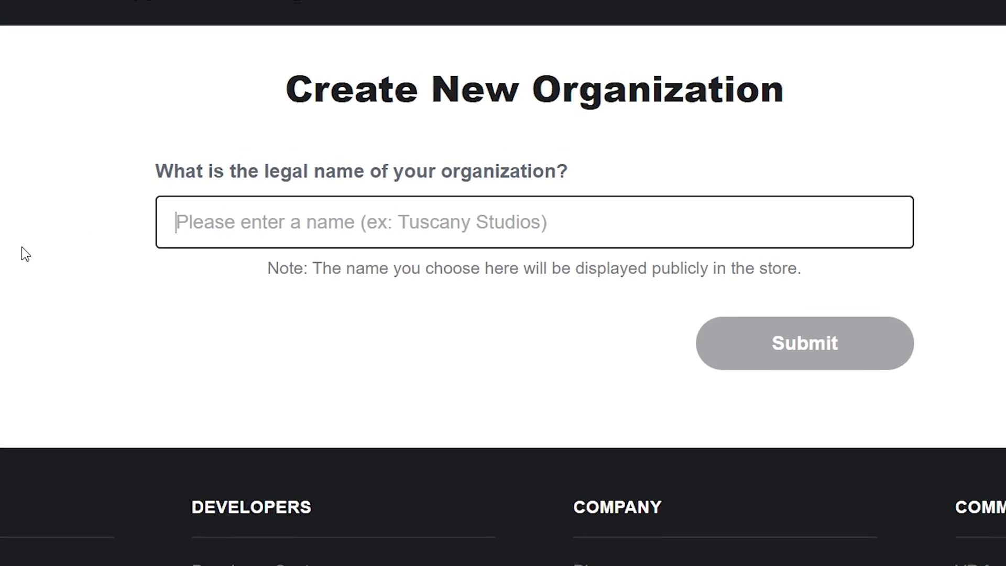
pyautogui.write('I LOVE')
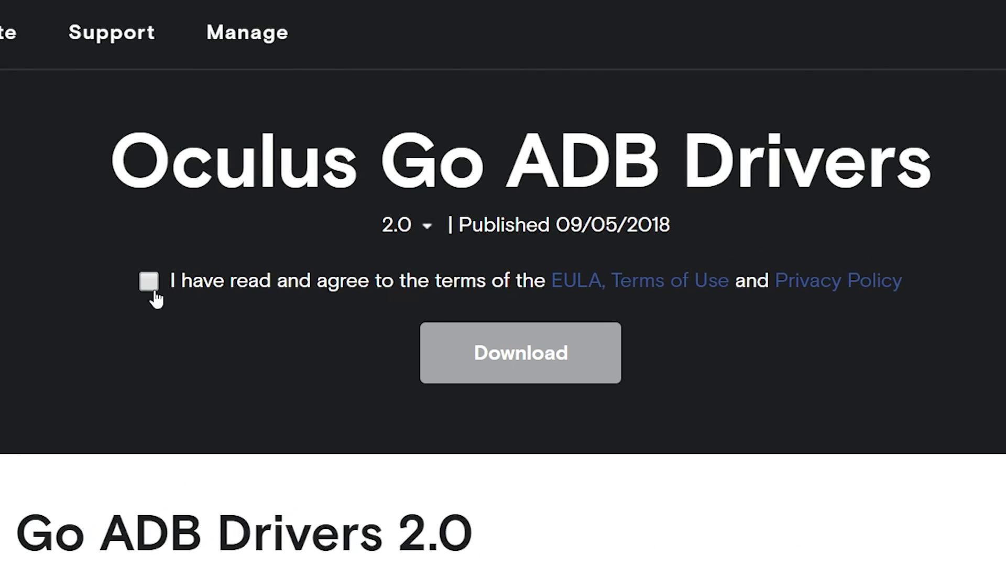
# Step: Accept the driver terms and extract the Oculus Go ADB driver zip here
pyautogui.click(157, 277)
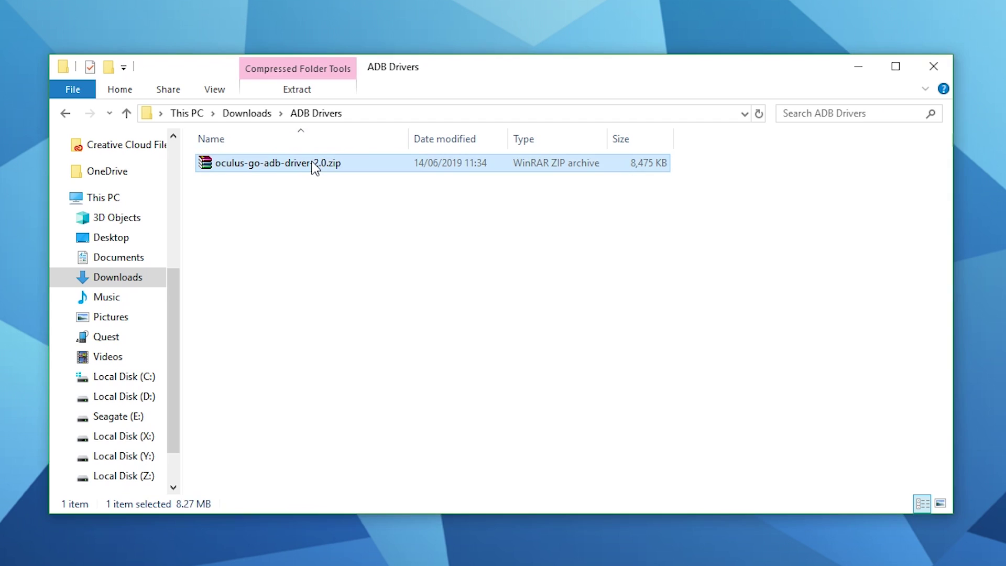
pyautogui.rightClick(314, 166)
pyautogui.click(387, 228)
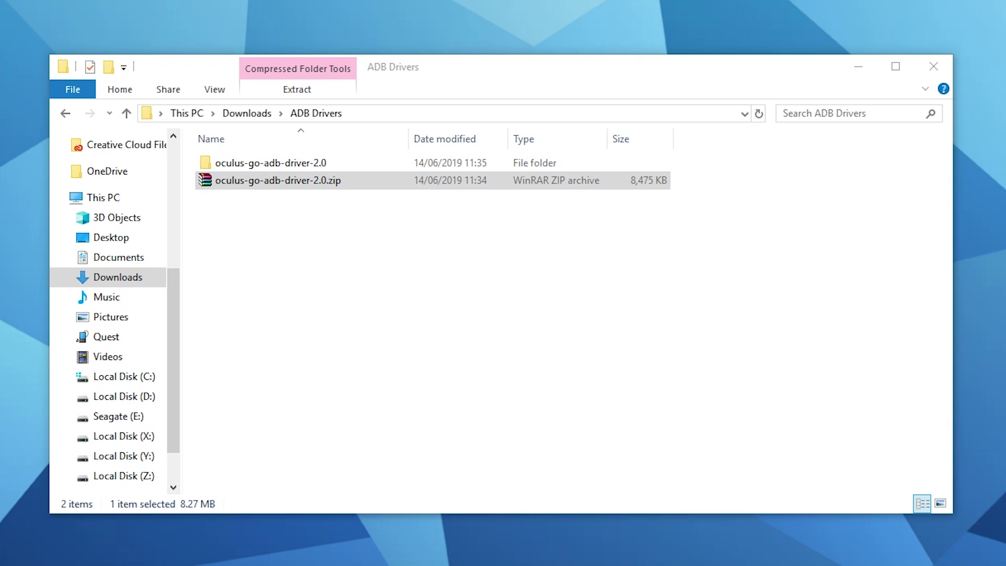
# Step: Install the driver from android_winusb.inf in the usb_driver folder
pyautogui.doubleClick(300, 162)
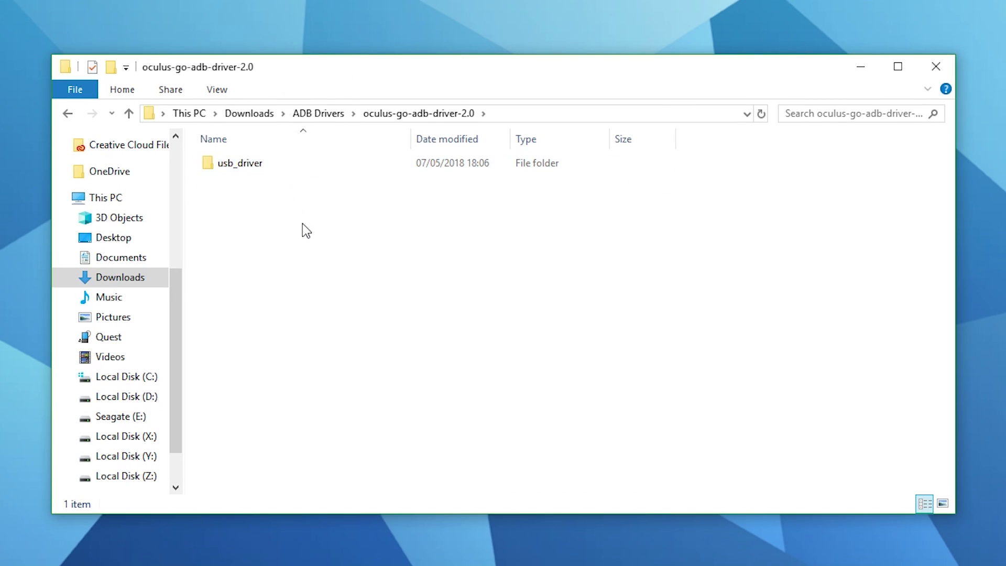
pyautogui.doubleClick(276, 166)
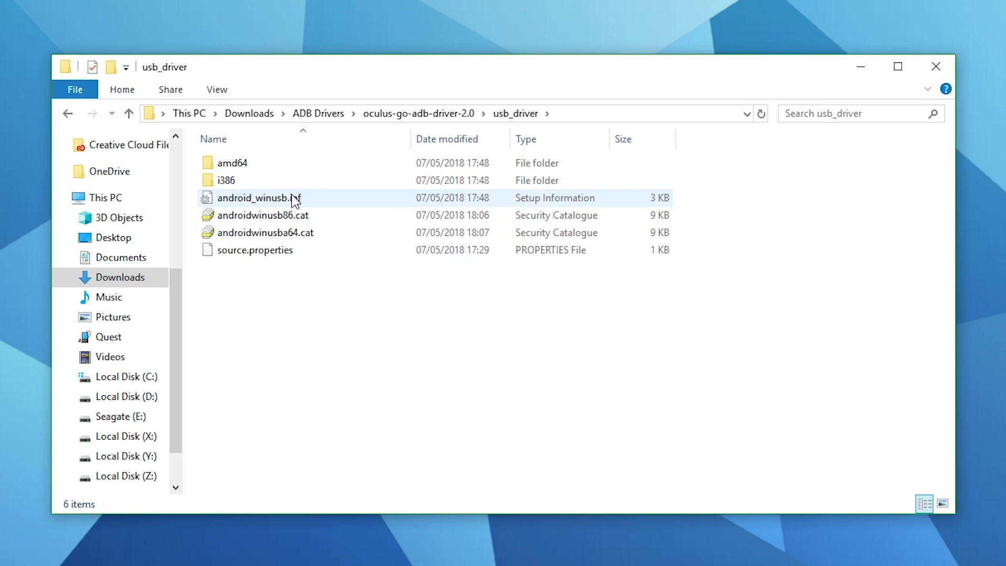
pyautogui.click(295, 201)
pyautogui.rightClick(295, 200)
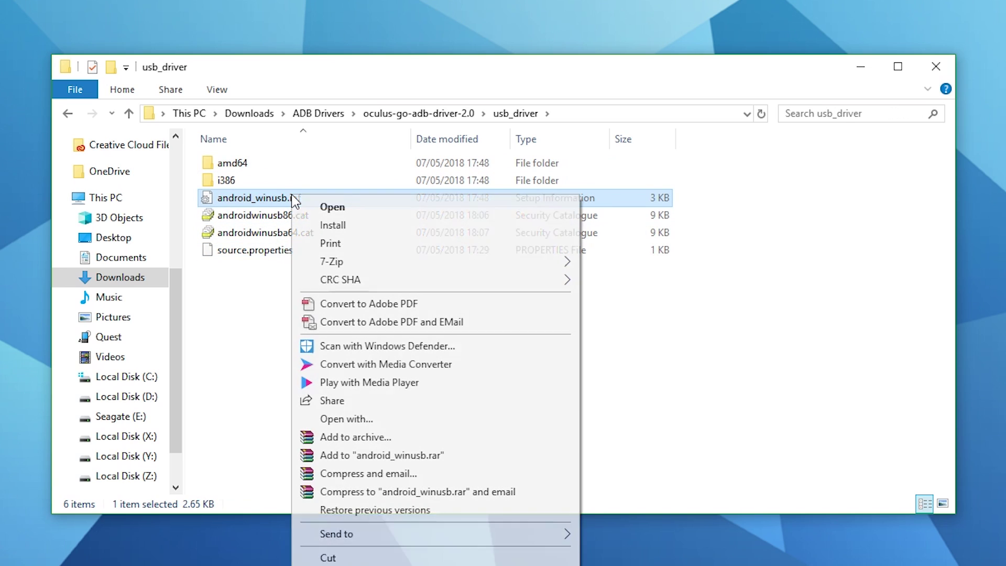
pyautogui.click(361, 225)
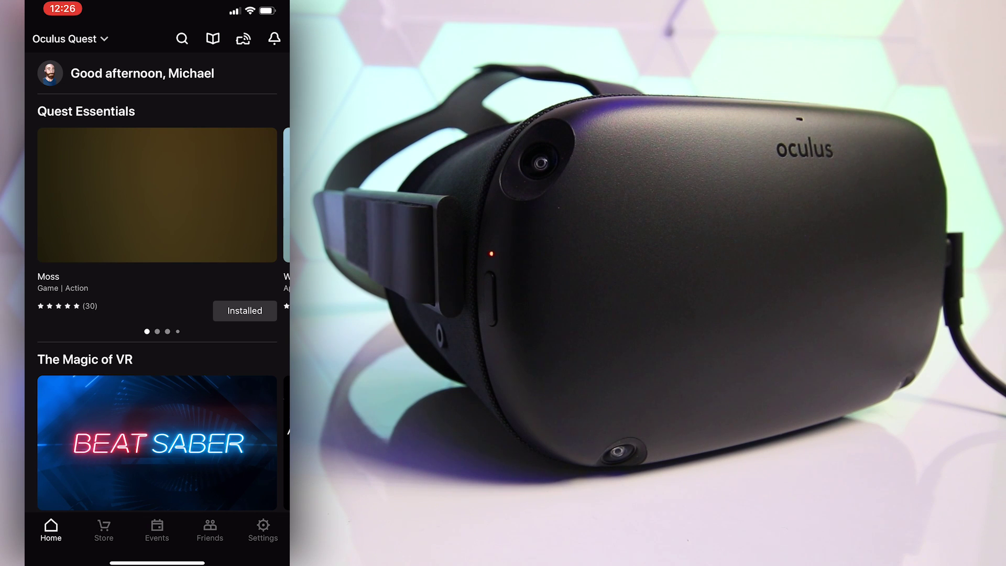
# Step: Open the Oculus Quest's Developer Mode setting under More Settings in the mobile app
pyautogui.click(263, 529)
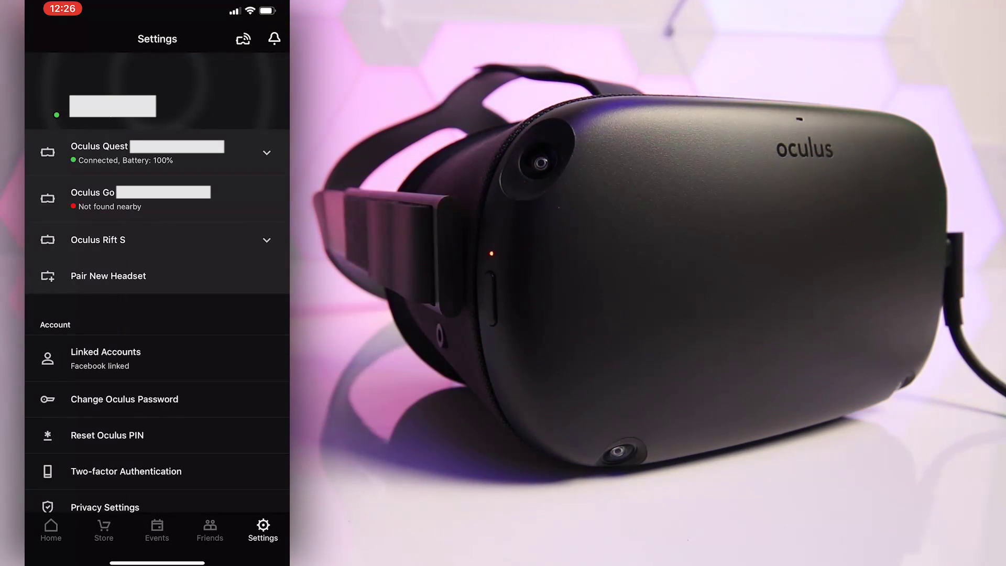
pyautogui.click(267, 153)
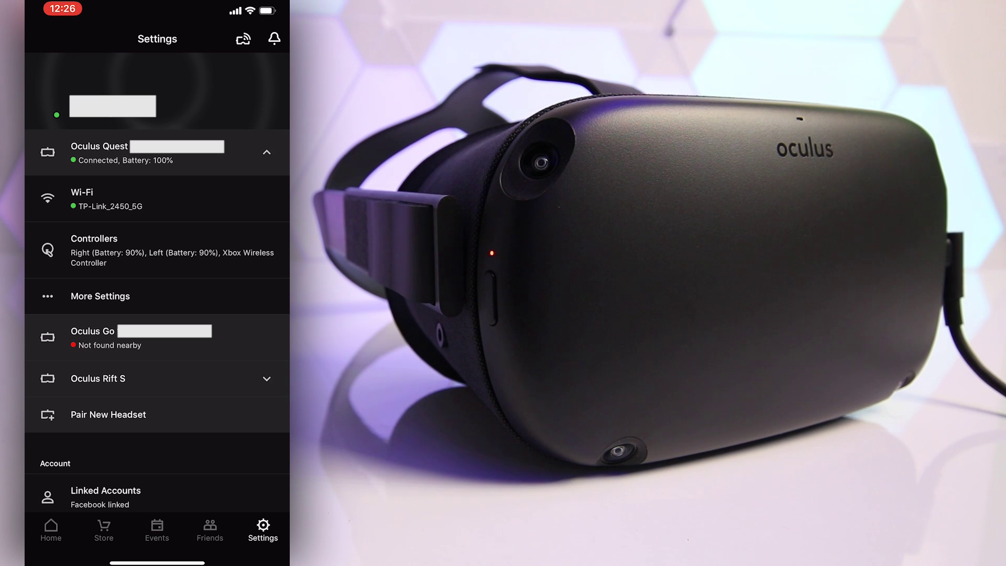
pyautogui.click(100, 296)
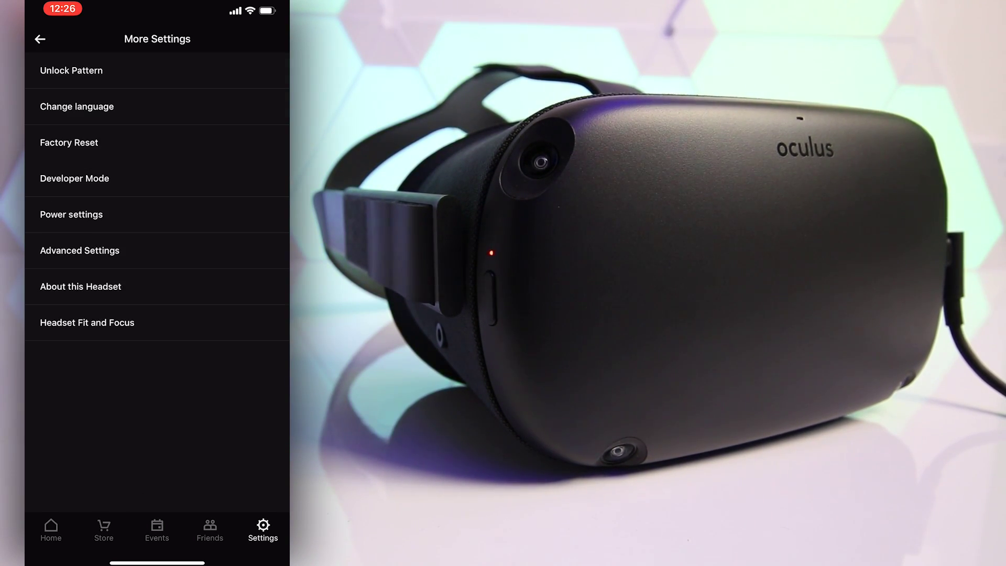
pyautogui.click(75, 178)
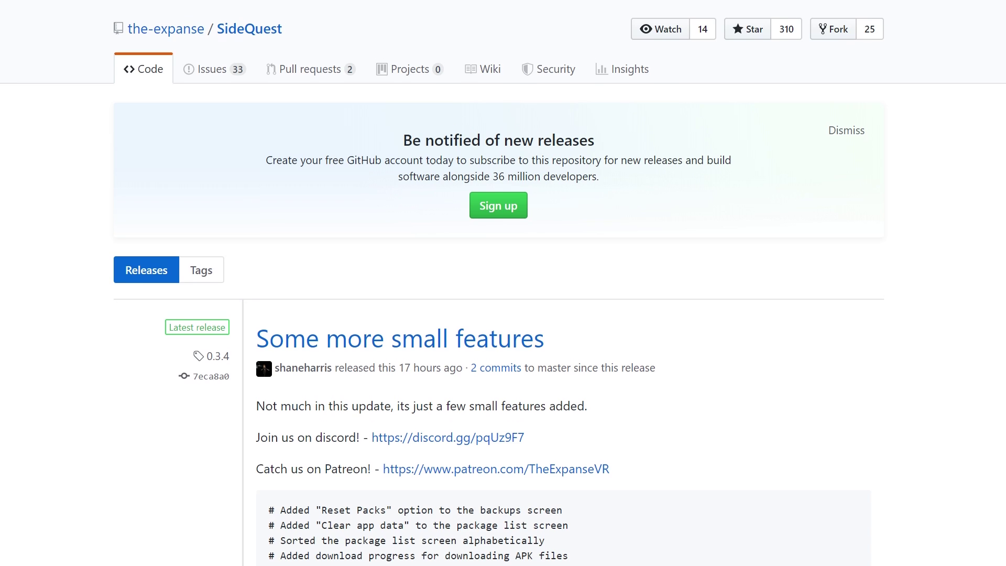
# Step: Run SideQuest-win32-x64.exe past the SmartScreen warning and extract the SideQuest files
pyautogui.scroll(-7, 502, 283)
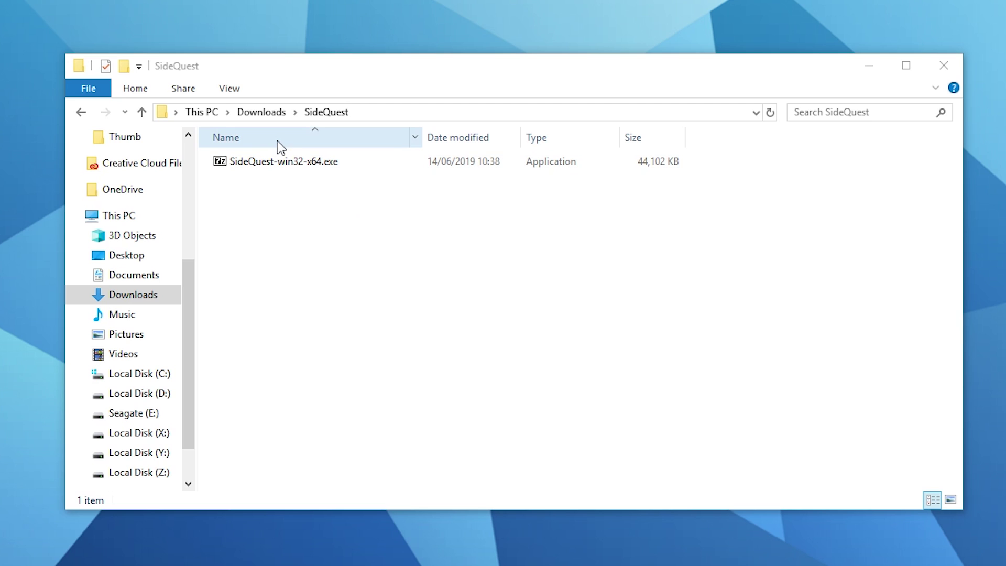
pyautogui.doubleClick(263, 169)
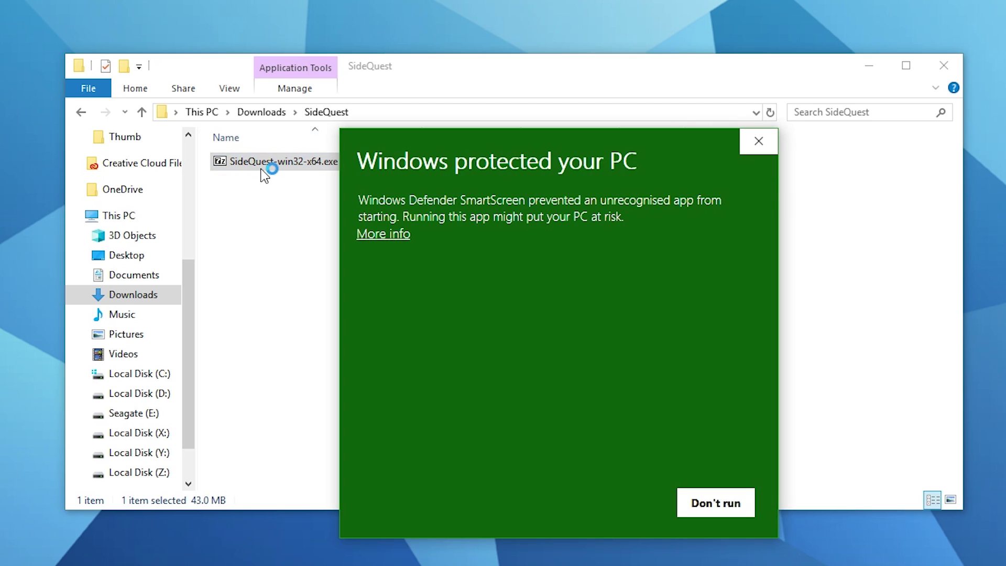
pyautogui.click(393, 235)
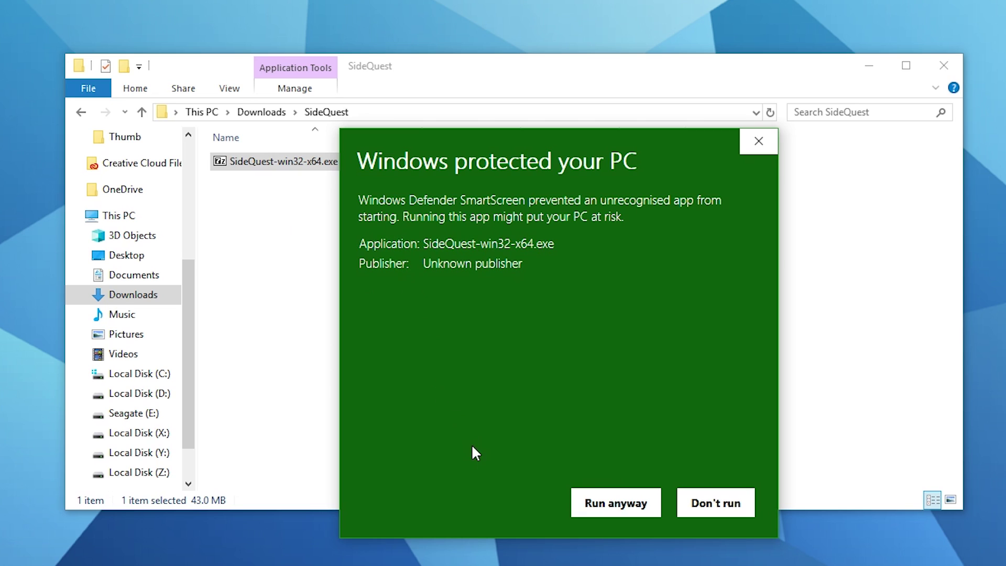
pyautogui.click(637, 504)
pyautogui.click(526, 370)
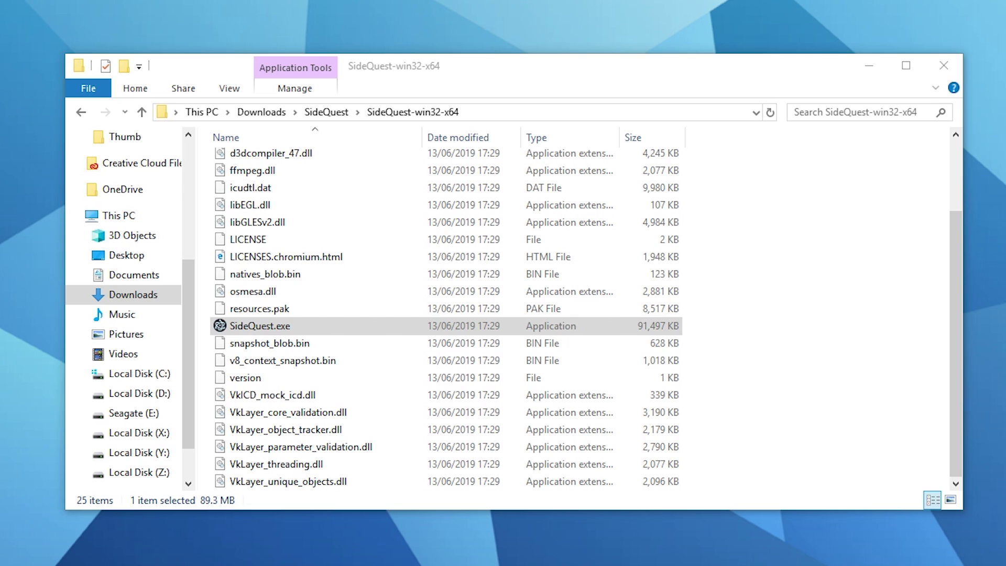
# Step: Create a shortcut to SideQuest.exe and rename it 'SideQuest'
pyautogui.rightClick(281, 325)
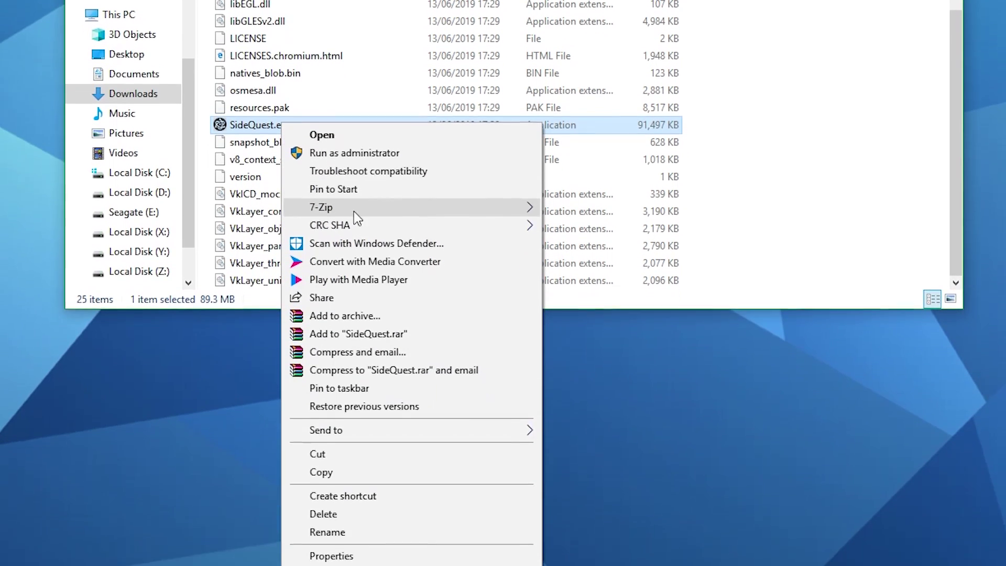
pyautogui.click(351, 457)
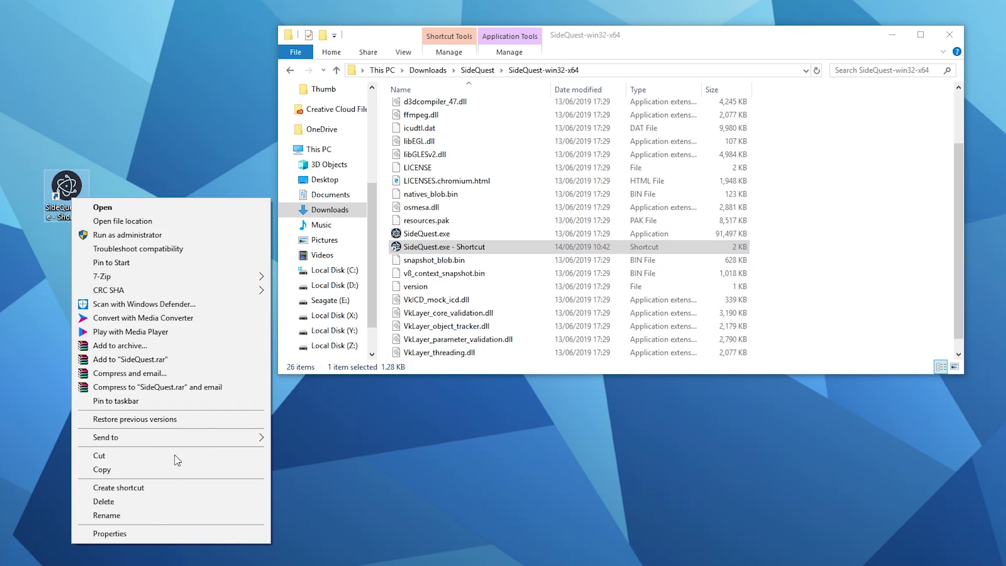
pyautogui.click(178, 514)
pyautogui.write('SideQuest.exe -')
pyautogui.press('Return')
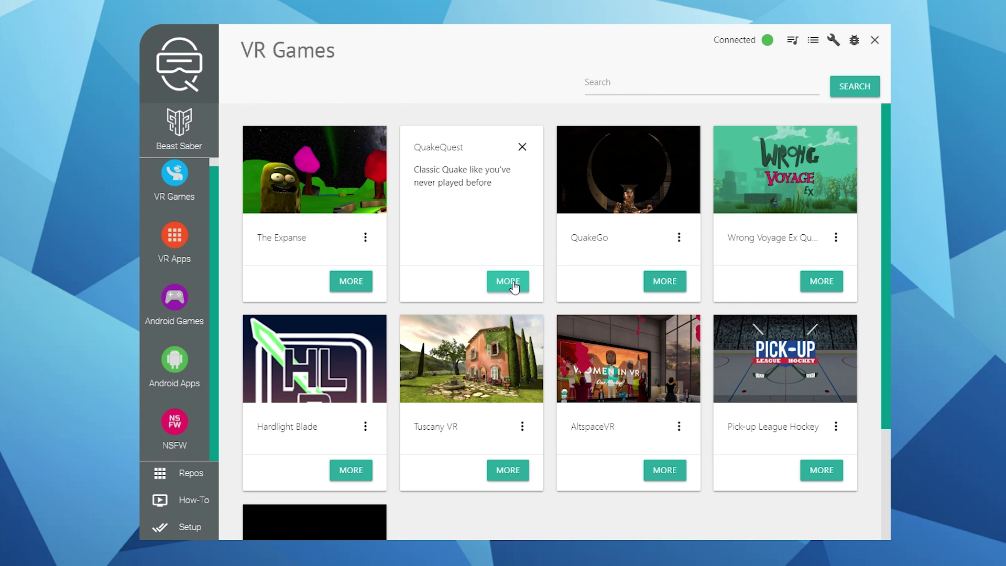
# Step: Install QuakeQuest onto the headset and check it in the Installed Packages list
pyautogui.click(513, 281)
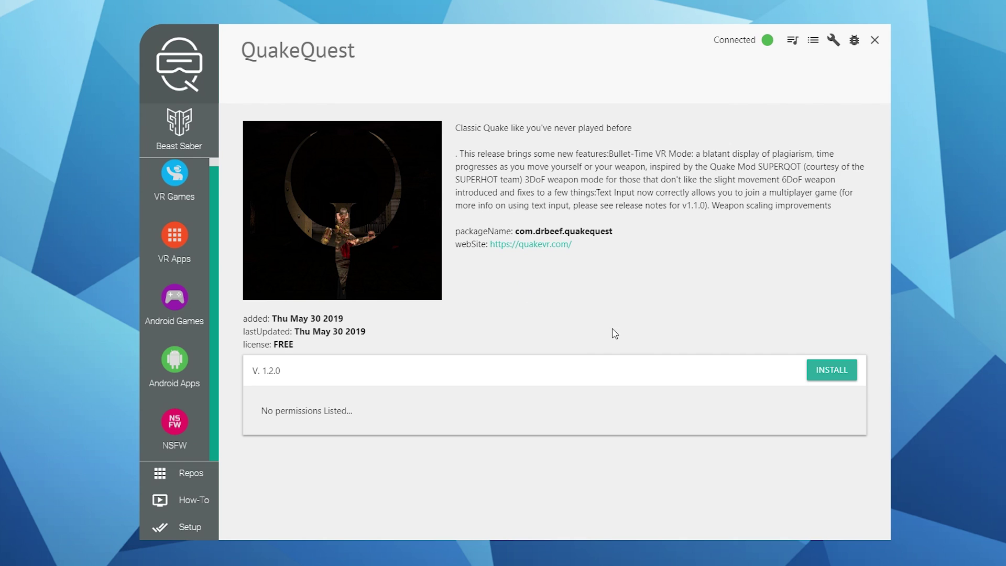
pyautogui.click(833, 370)
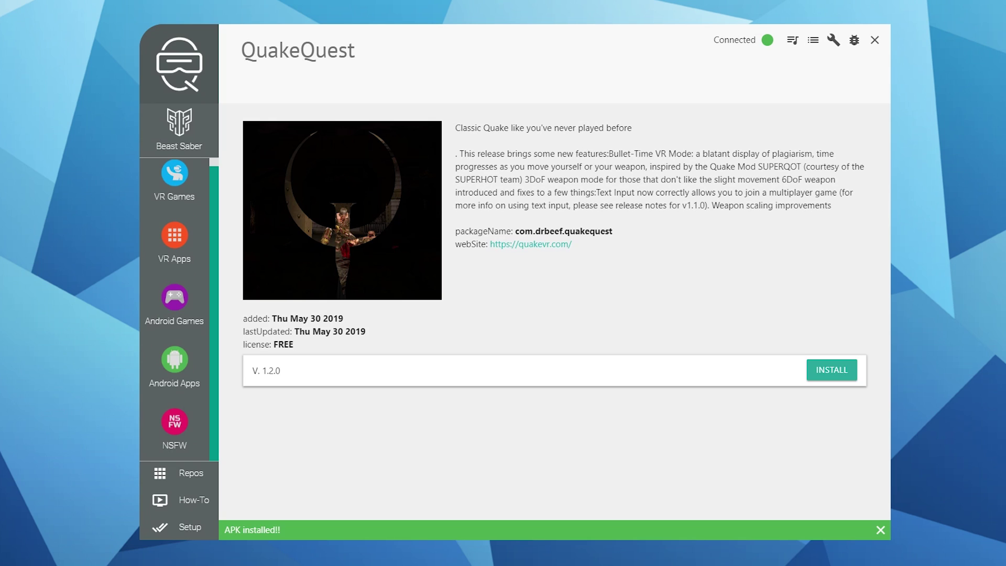
pyautogui.click(814, 41)
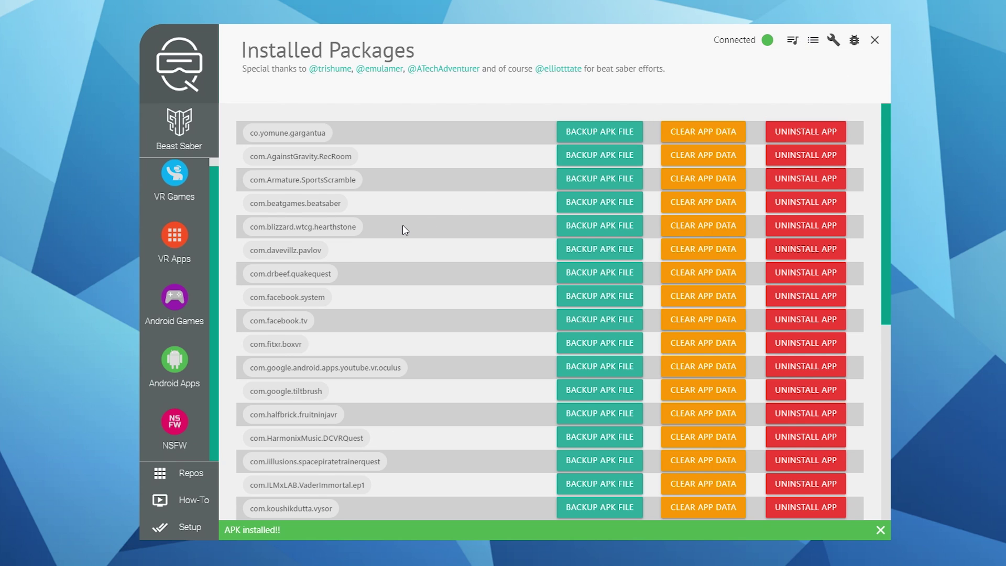
pyautogui.scroll(-8, 404, 228)
pyautogui.scroll(-1, 403, 231)
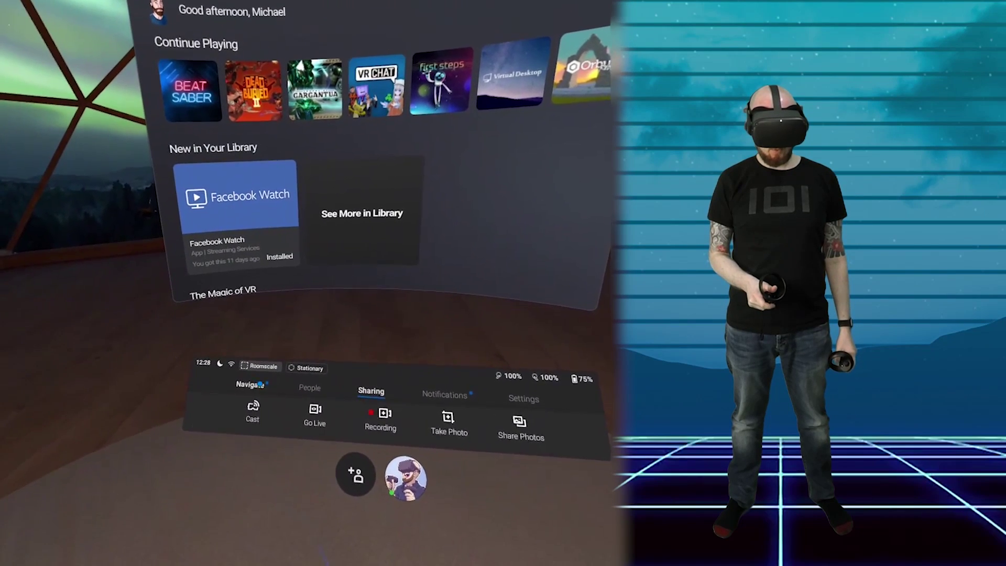
# Step: Browse the Quest Library's Unknown Sources list showing Pavlov VR and QuakeQuest
pyautogui.click(260, 384)
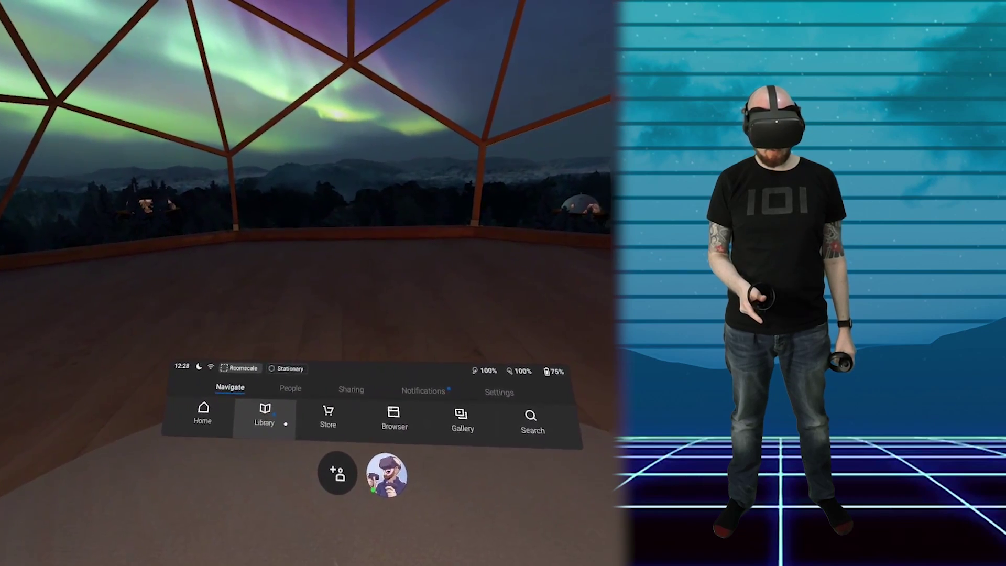
pyautogui.click(265, 417)
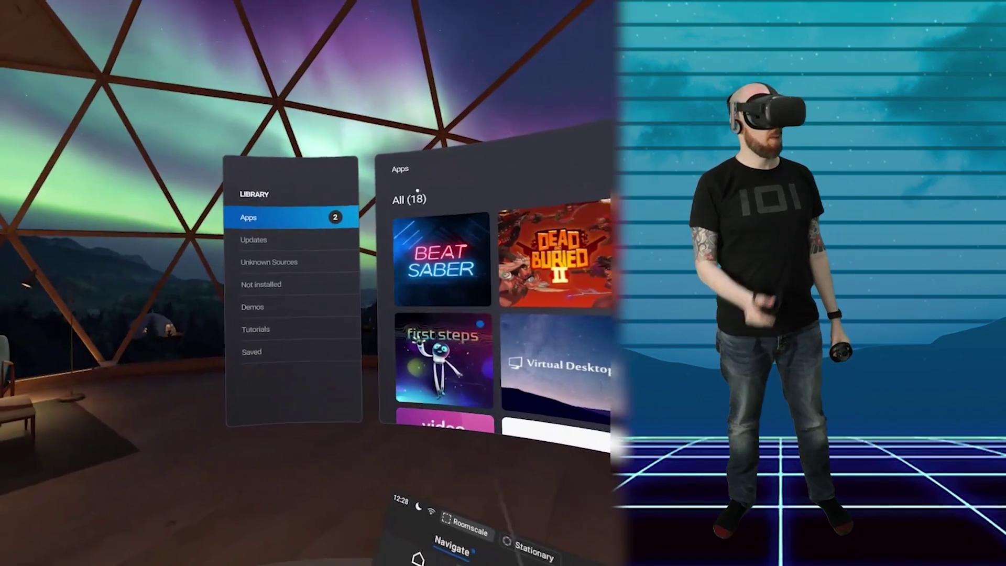
pyautogui.click(258, 265)
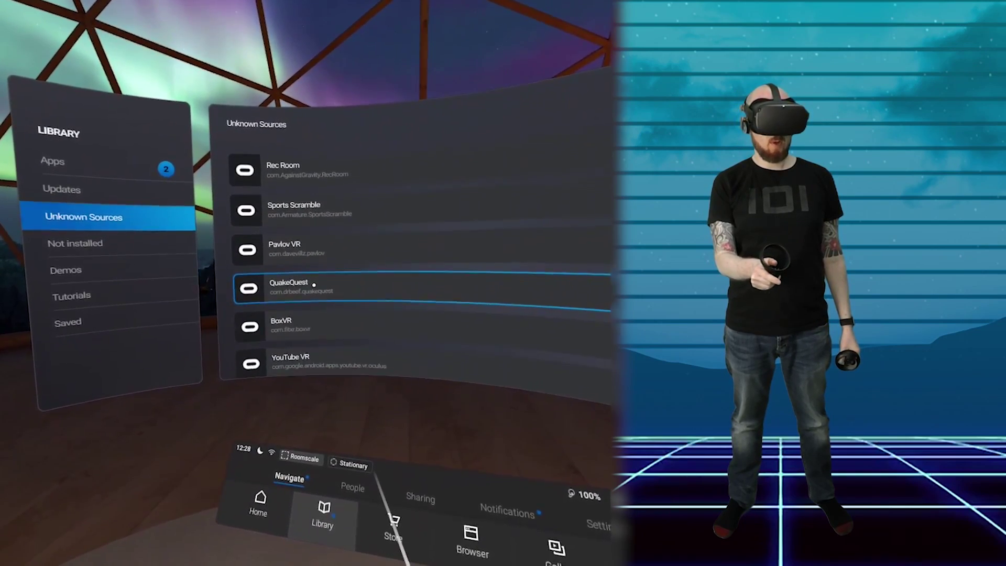
pyautogui.scroll(-5, 314, 285)
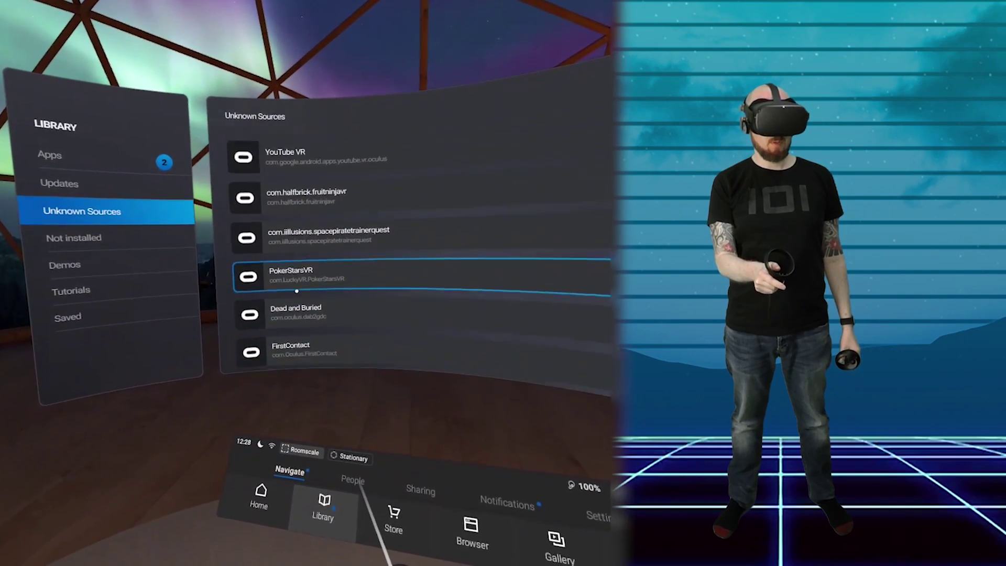
pyautogui.scroll(-5, 297, 290)
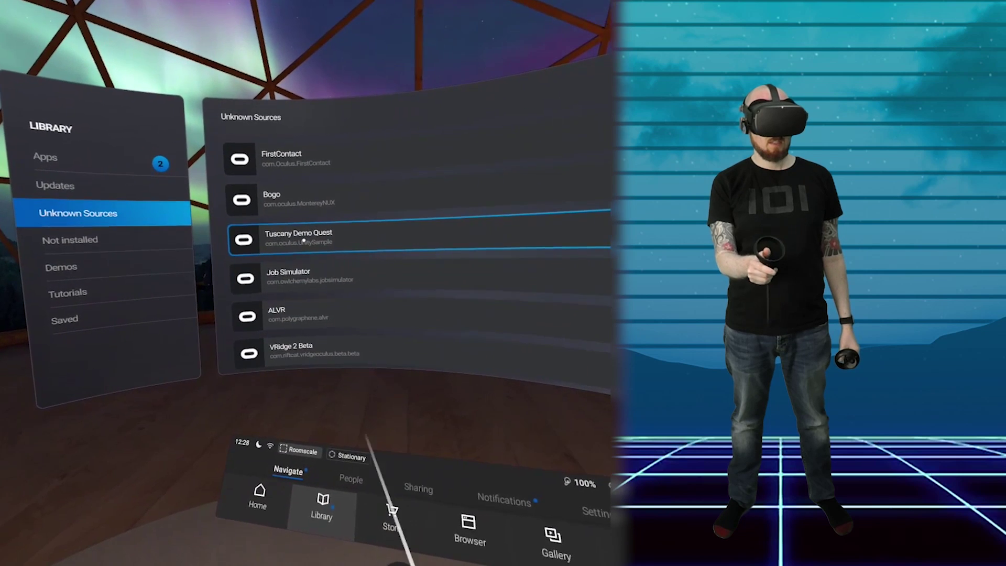
pyautogui.scroll(-5, 303, 239)
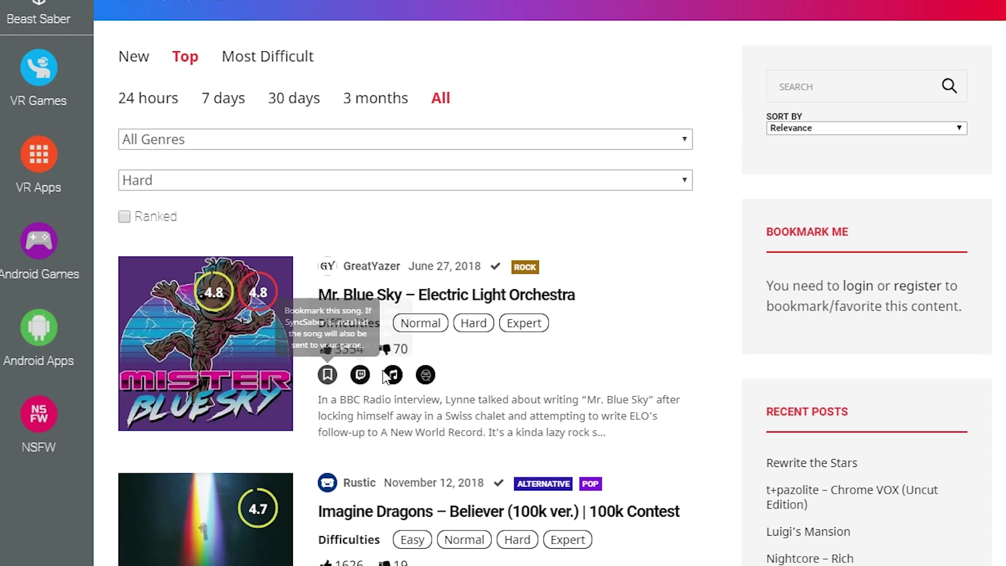
# Step: Add Mr. Blue Sky from Beast Saber to the custom levels and close the browser
pyautogui.scroll(-4, 606, 351)
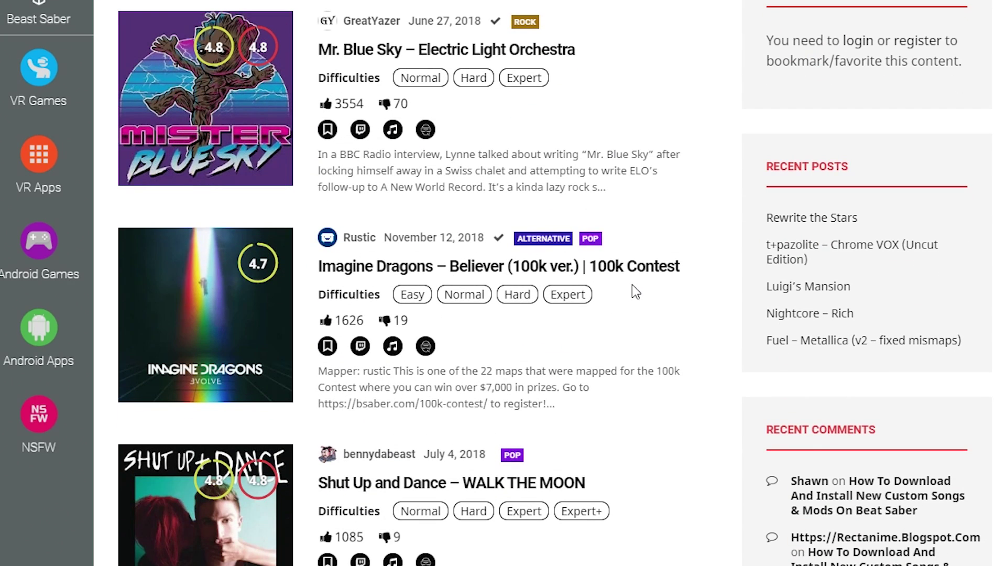
pyautogui.scroll(-6, 641, 309)
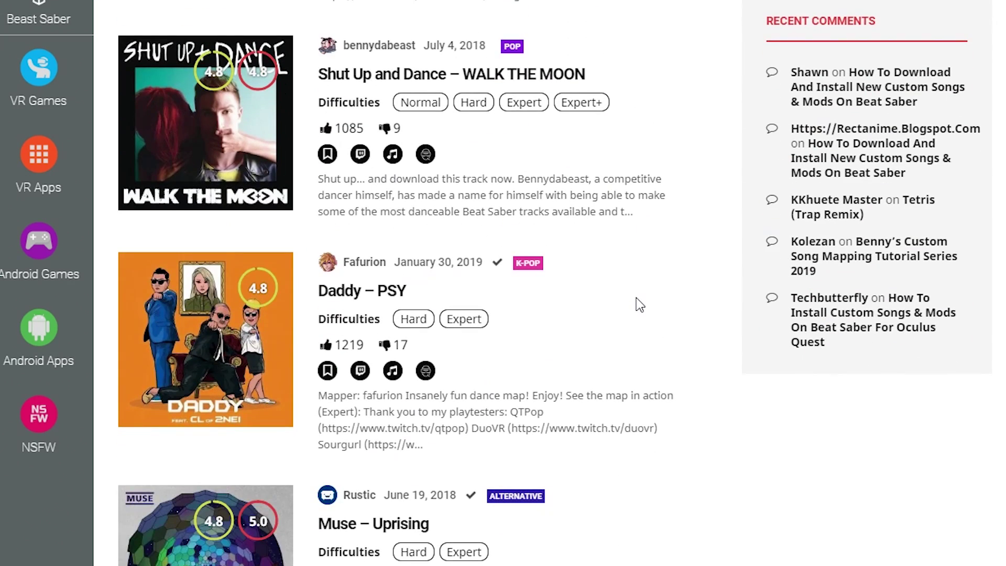
pyautogui.scroll(10, 637, 301)
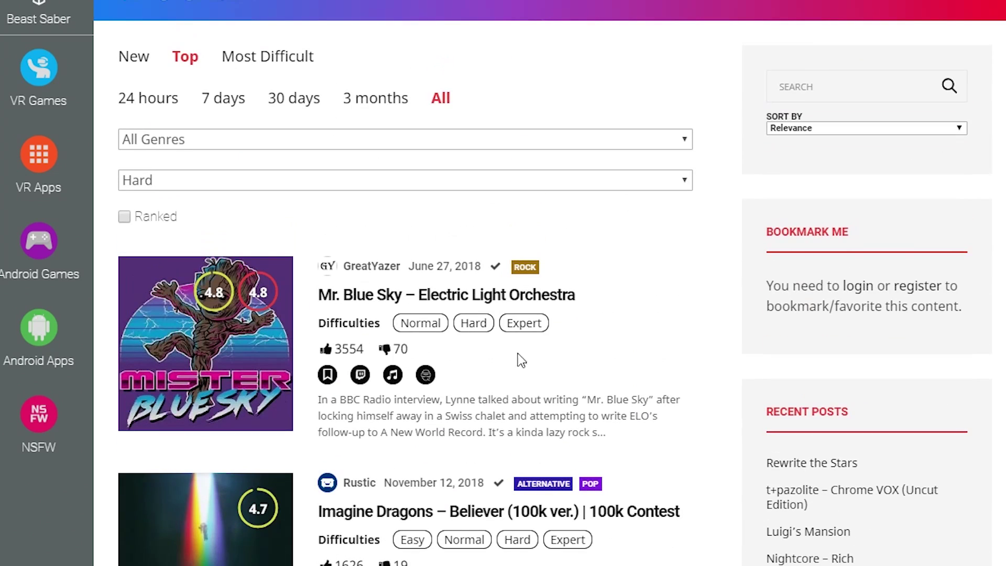
pyautogui.click(426, 375)
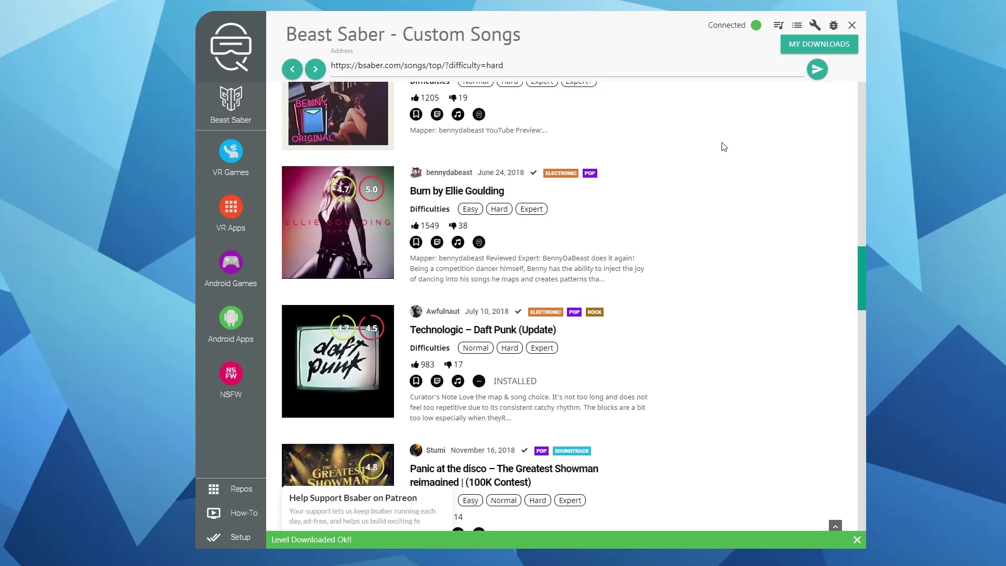
pyautogui.click(796, 48)
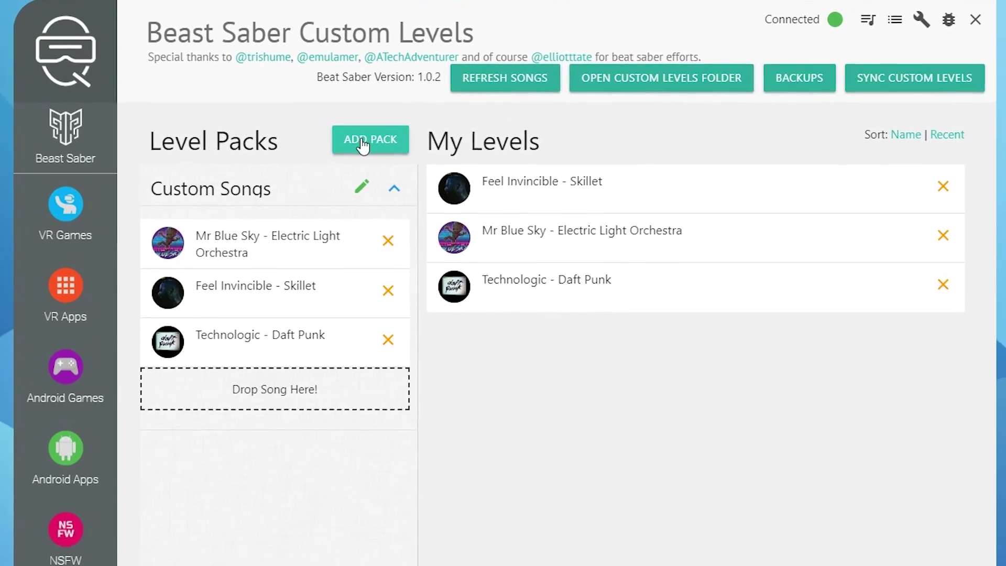
# Step: Back up Beat Saber, set the left saber to magenta, and patch in the custom songs
pyautogui.click(356, 147)
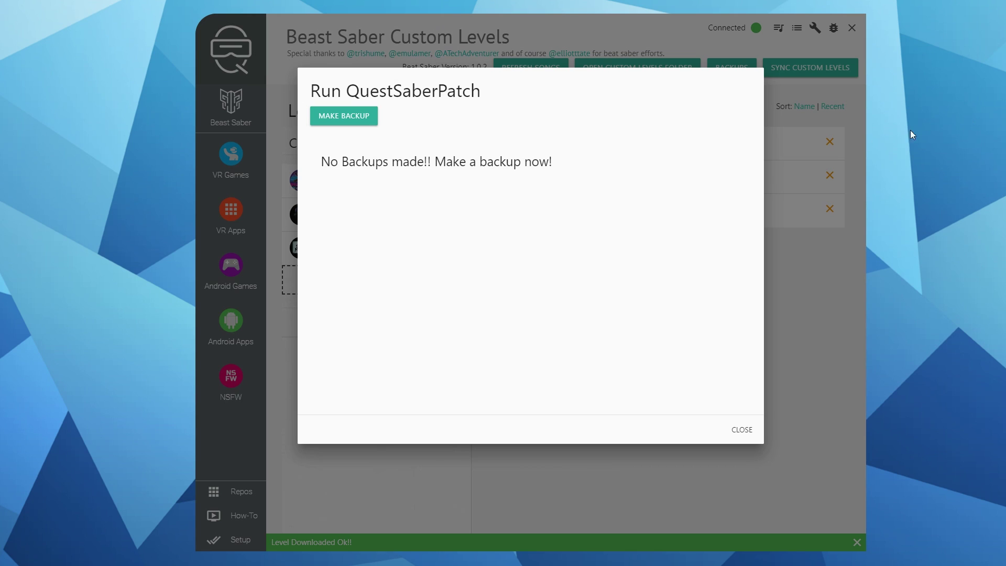
pyautogui.click(344, 116)
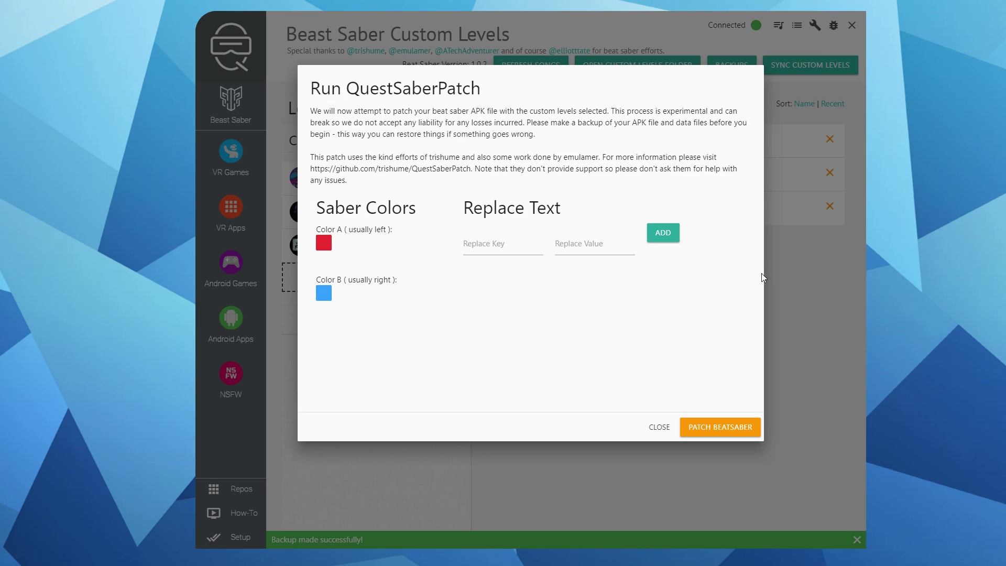
pyautogui.click(330, 243)
pyautogui.click(404, 267)
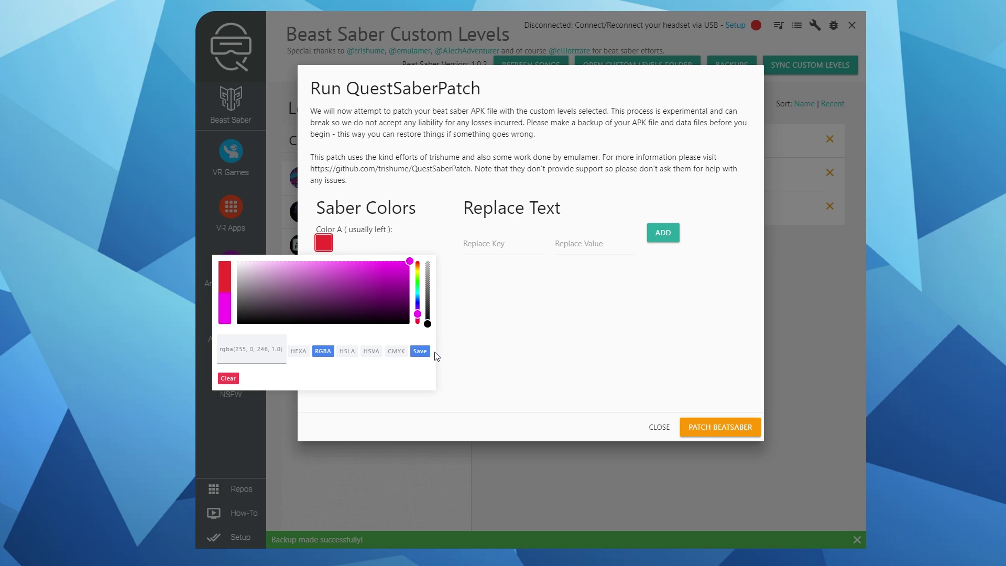
pyautogui.click(420, 351)
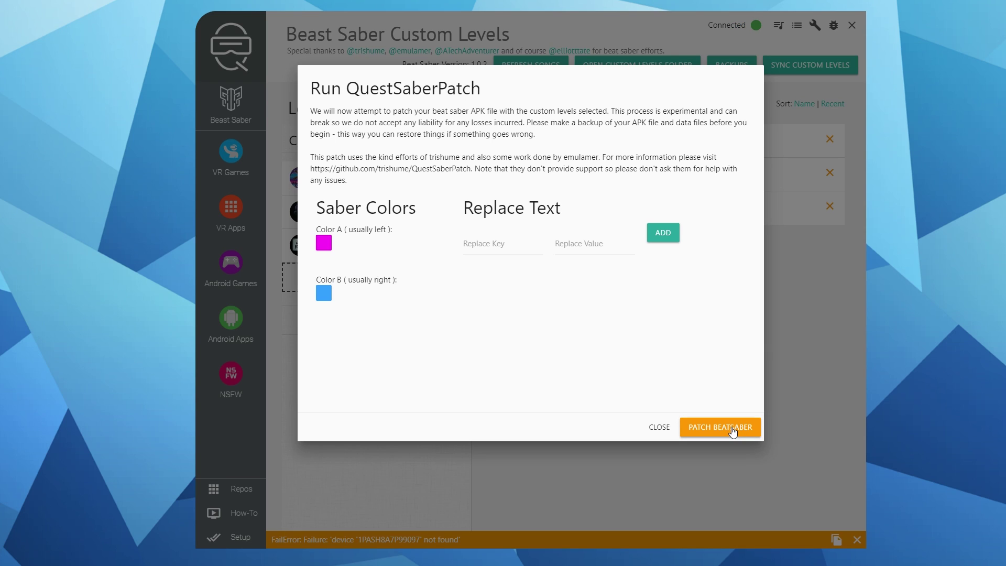
pyautogui.click(732, 431)
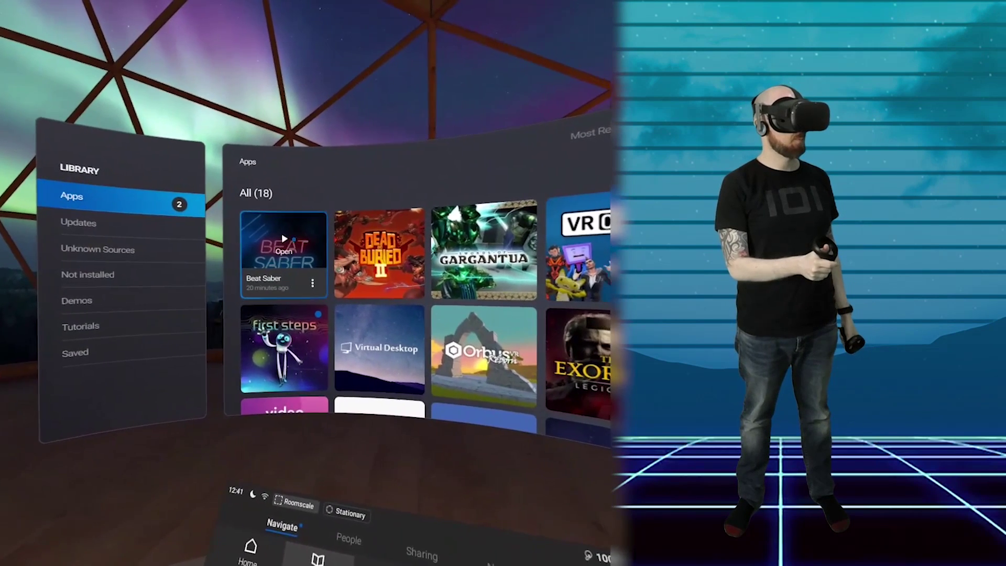
# Step: Launch Beat Saber from the Quest Library
pyautogui.click(294, 238)
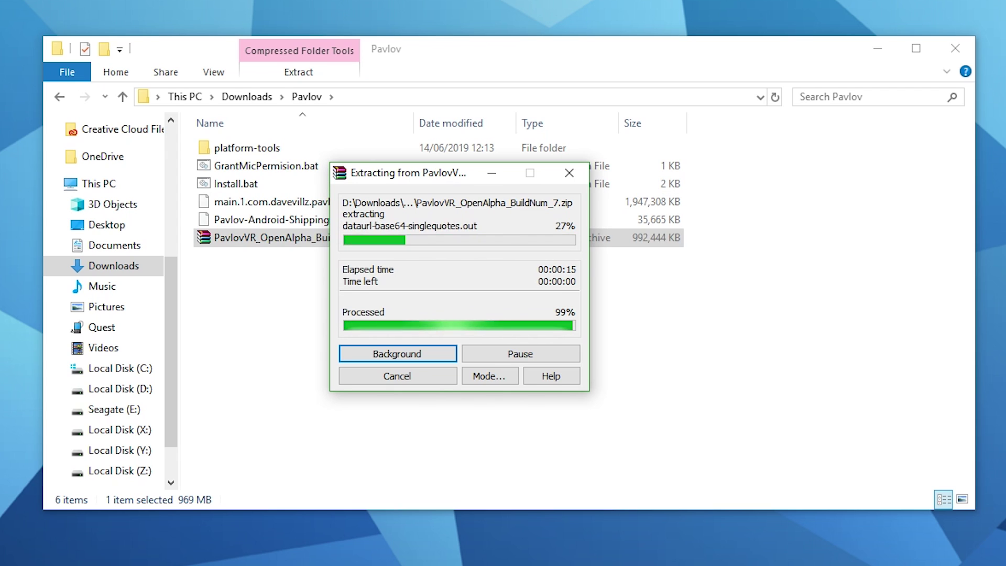
# Step: Drag the Pavlov APK and OBB files onto SideQuest to install them on the headset
pyautogui.moveTo(104, 208); pyautogui.dragTo(757, 360)
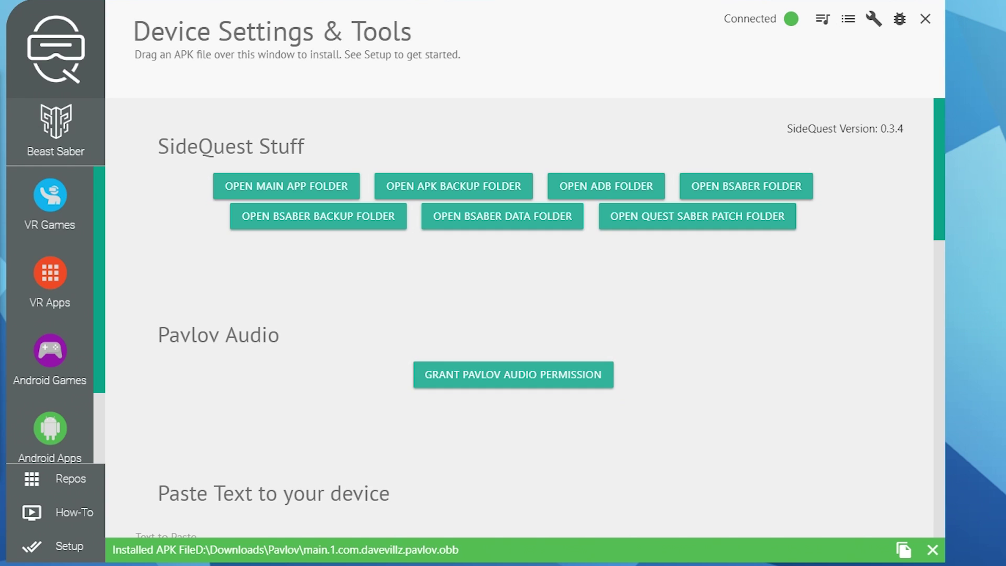
# Step: Grant Pavlov audio permission from Device Settings & Tools so SideQuest reports 'Set permission OK!'
pyautogui.click(521, 380)
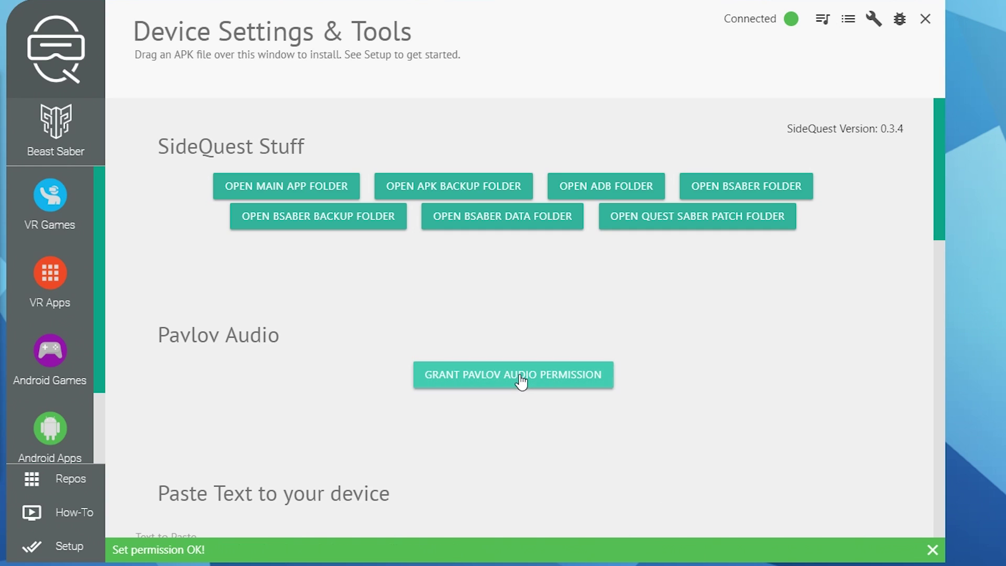